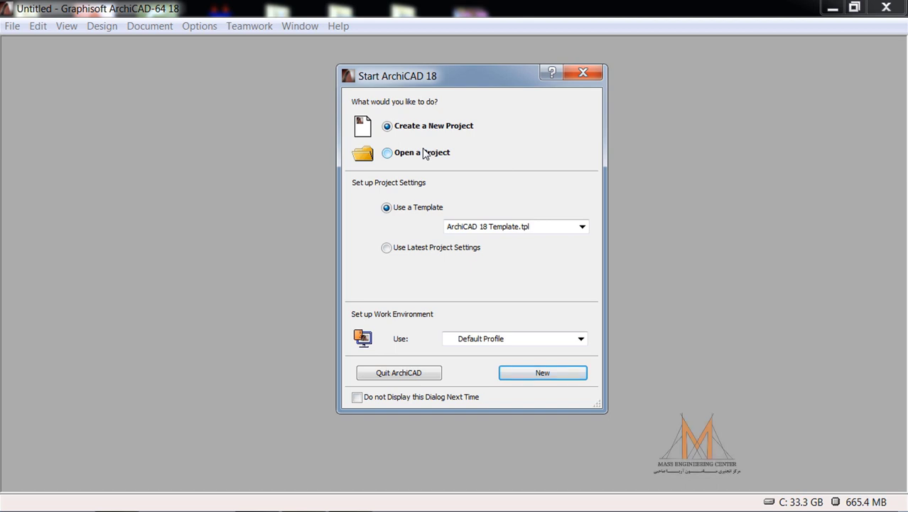
Create a new project from ArchiCAD 18 Template.tpl with the Default Profile and decline the Customer Experience Improvement Program.
{"action": "left_click", "coordinate": [484, 229]}
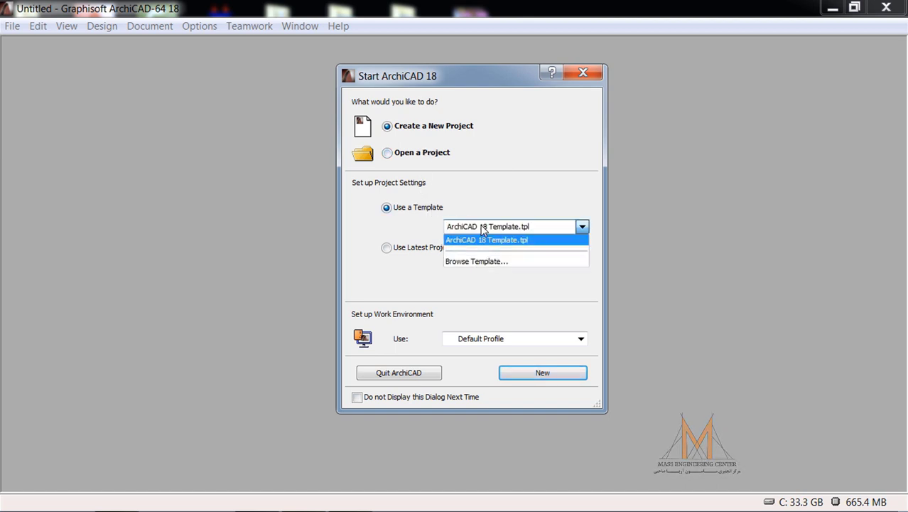
{"action": "left_click", "coordinate": [483, 229]}
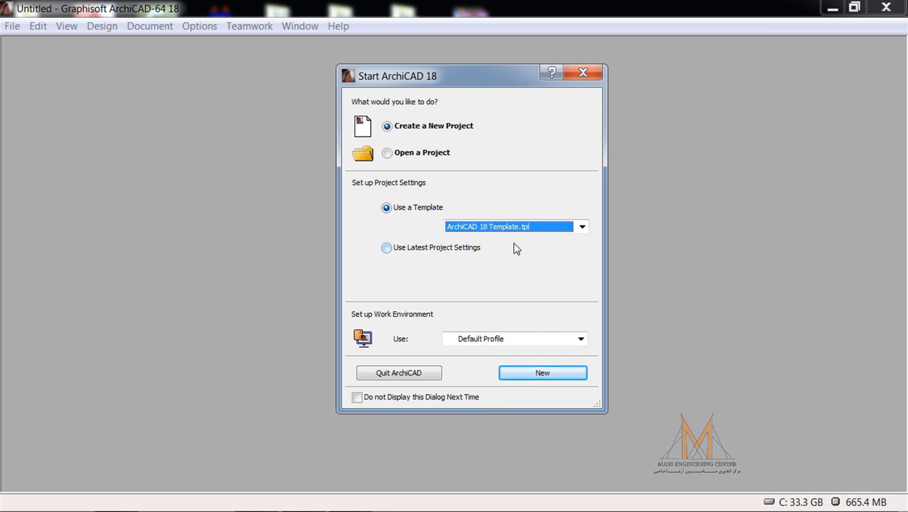
{"action": "left_click", "coordinate": [413, 253]}
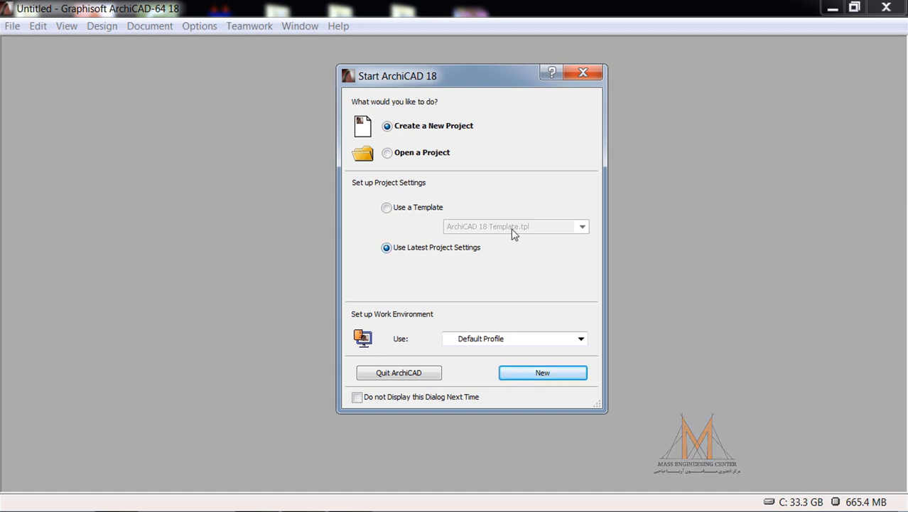
{"action": "left_click", "coordinate": [435, 209]}
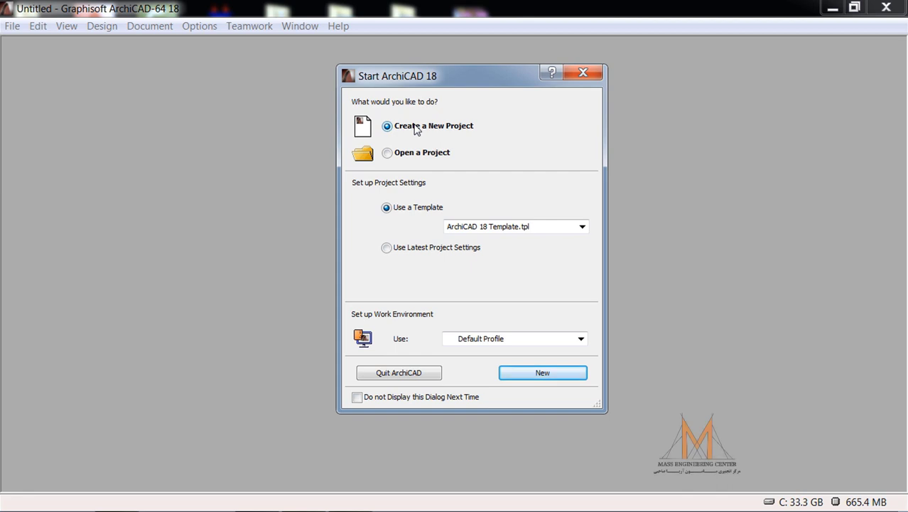
{"action": "left_click", "coordinate": [526, 375]}
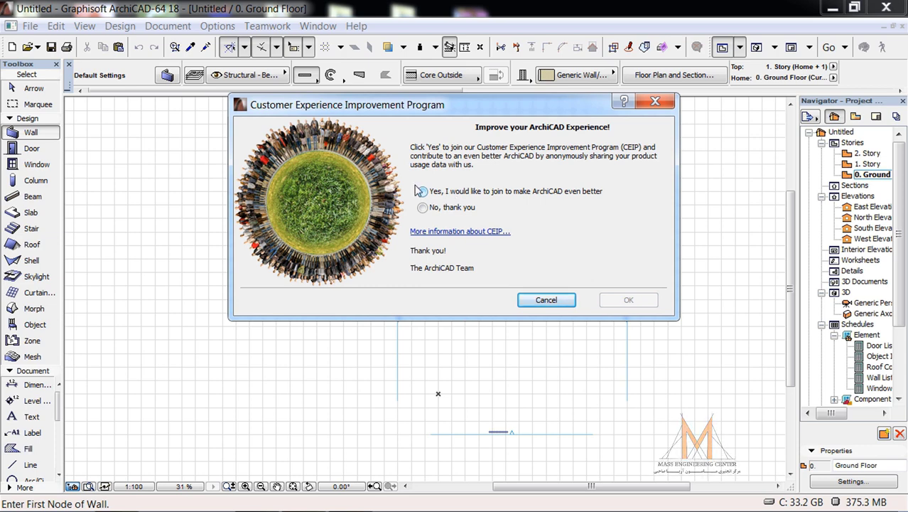
{"action": "left_click", "coordinate": [446, 207]}
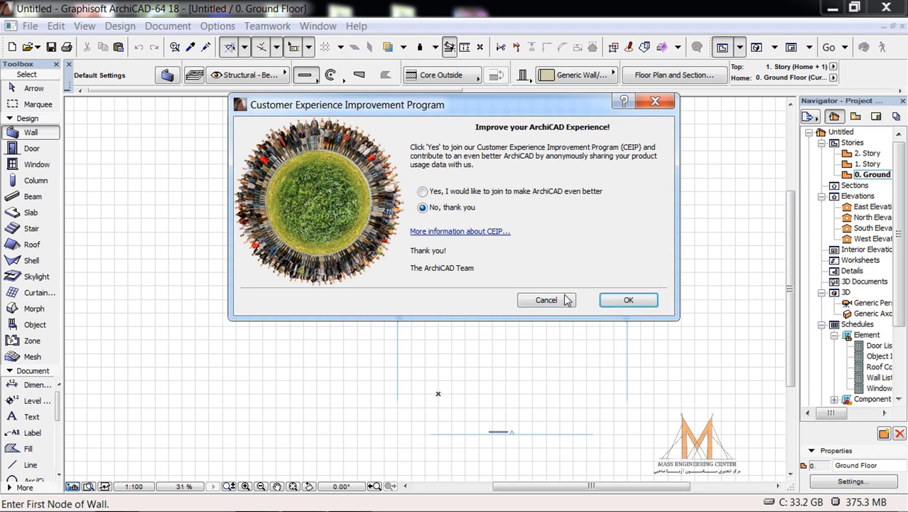
{"action": "left_click", "coordinate": [630, 301]}
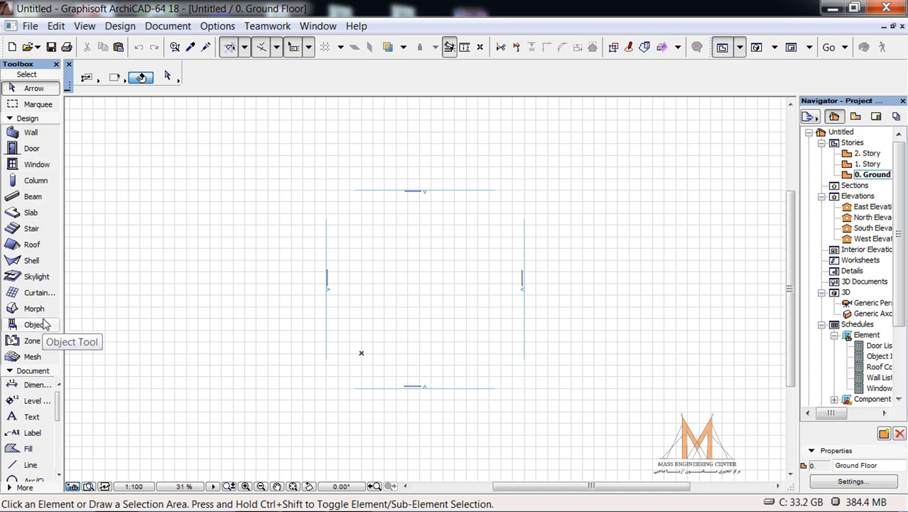
{"action": "left_click", "coordinate": [58, 27]}
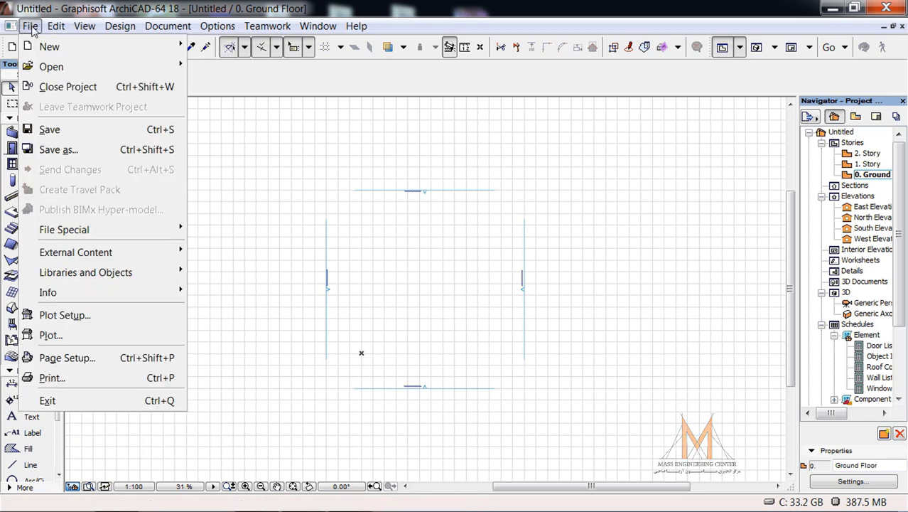
{"action": "mouse_move", "coordinate": [88, 24]}
{"action": "mouse_move", "coordinate": [327, 25]}
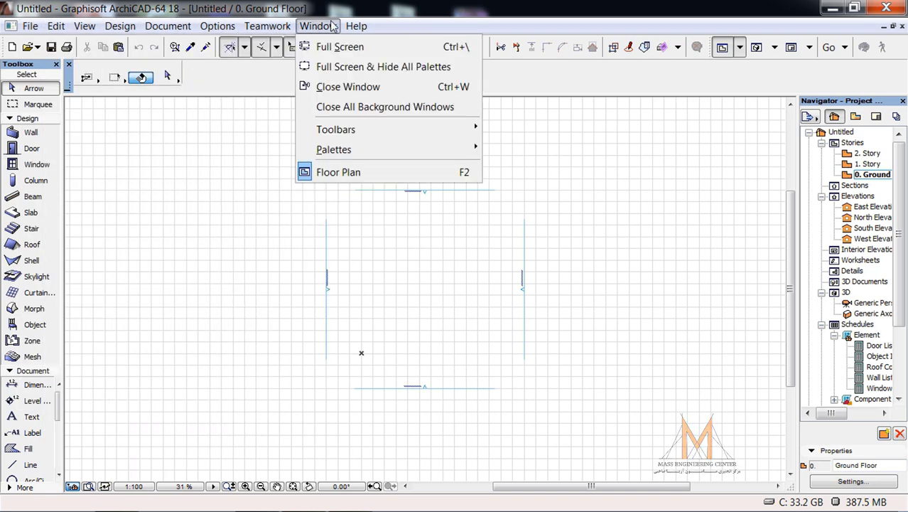
{"action": "left_click", "coordinate": [143, 179]}
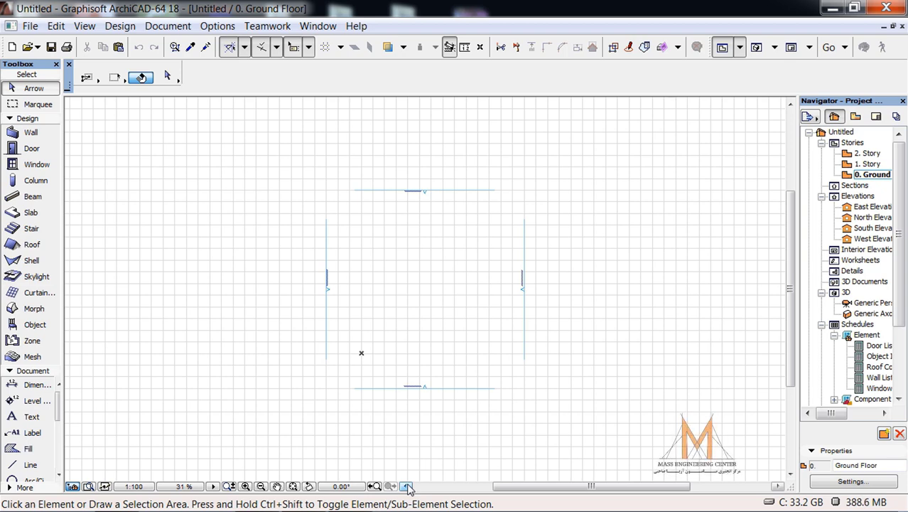
Collapse the Design and Document tool groups in the Toolbox and activate the Marquee tool.
{"action": "left_click", "coordinate": [10, 118]}
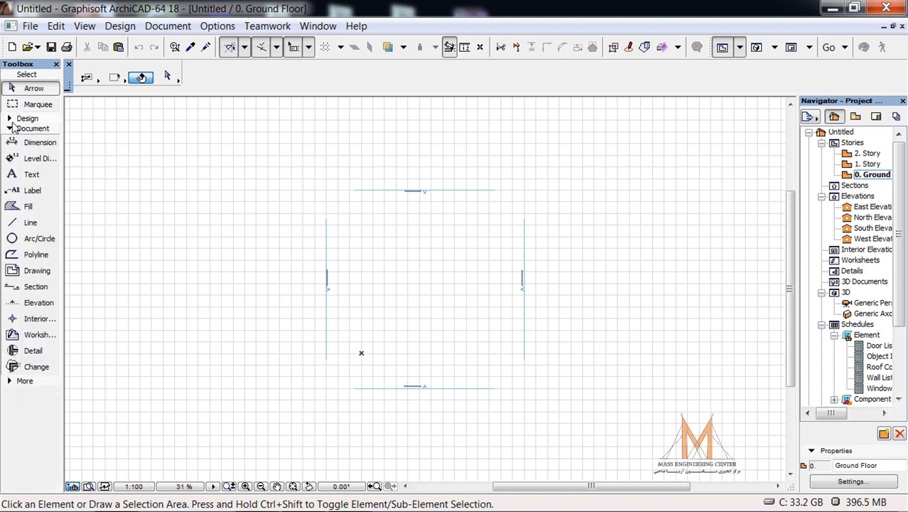
{"action": "left_click", "coordinate": [10, 128]}
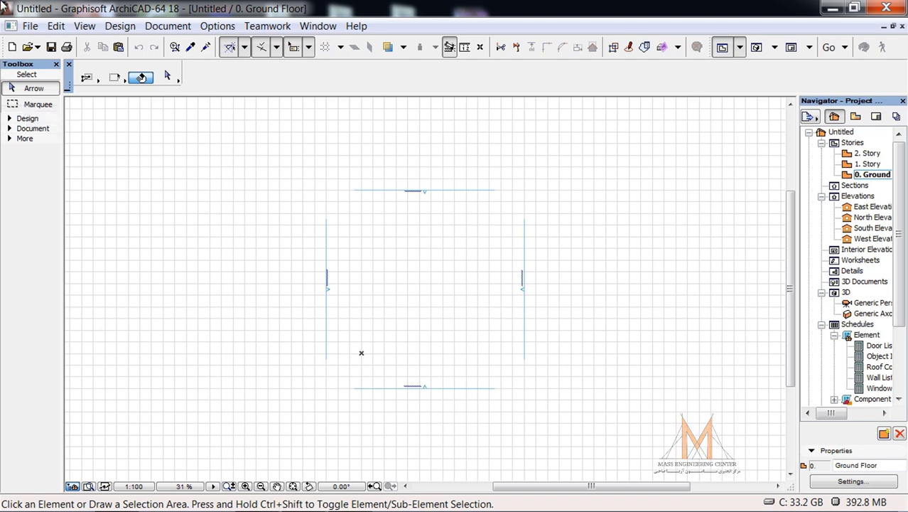
{"action": "left_click", "coordinate": [39, 105]}
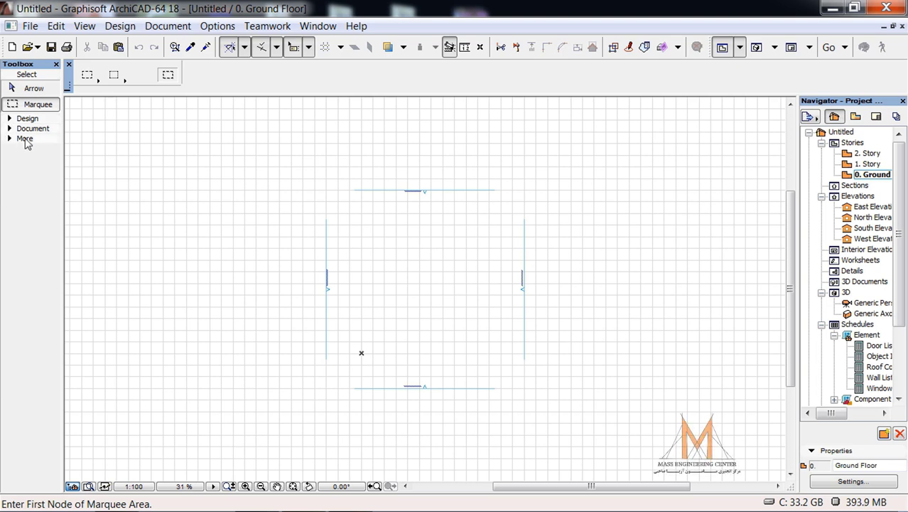
Examine the tools in the Toolbox's Design, Document and More groups, keeping the current Windows color scheme without further messages.
{"action": "left_click", "coordinate": [10, 119]}
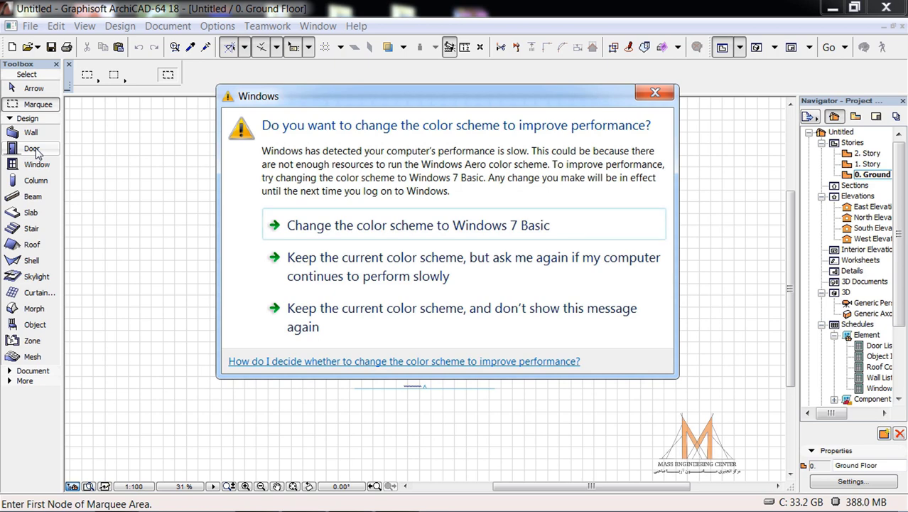
{"action": "left_click", "coordinate": [409, 306]}
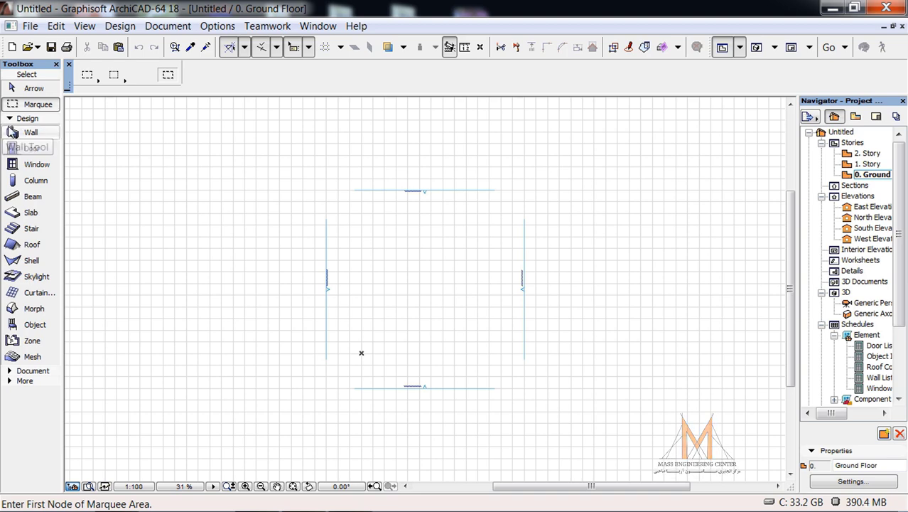
{"action": "left_click", "coordinate": [21, 118]}
{"action": "left_click", "coordinate": [23, 128]}
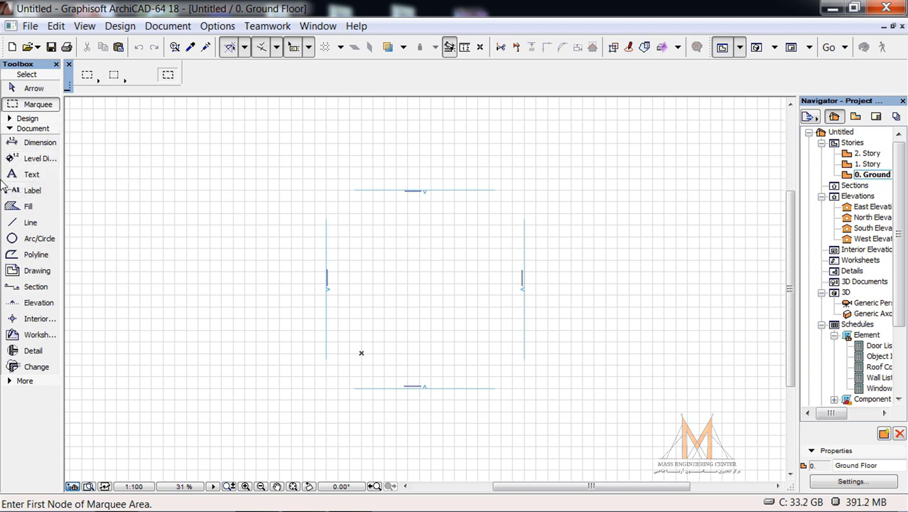
{"action": "left_click", "coordinate": [9, 128]}
{"action": "left_click", "coordinate": [9, 139]}
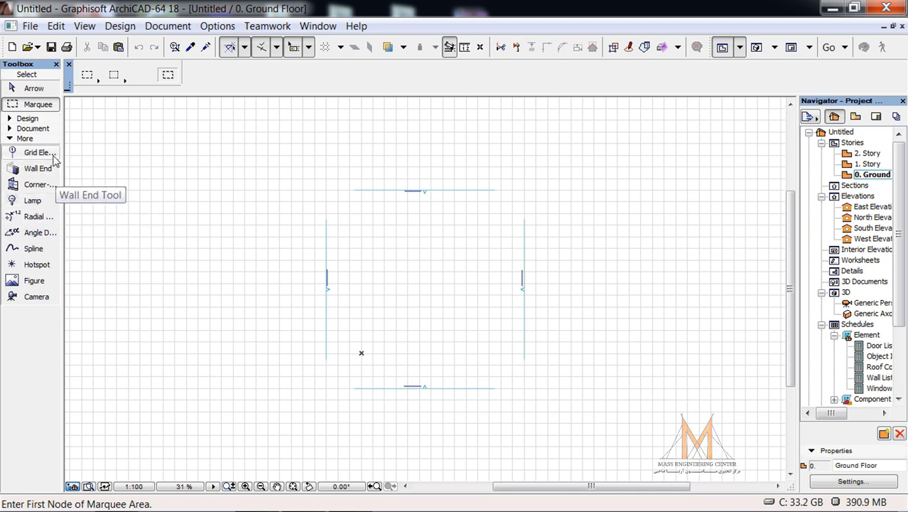
{"action": "left_click", "coordinate": [9, 138]}
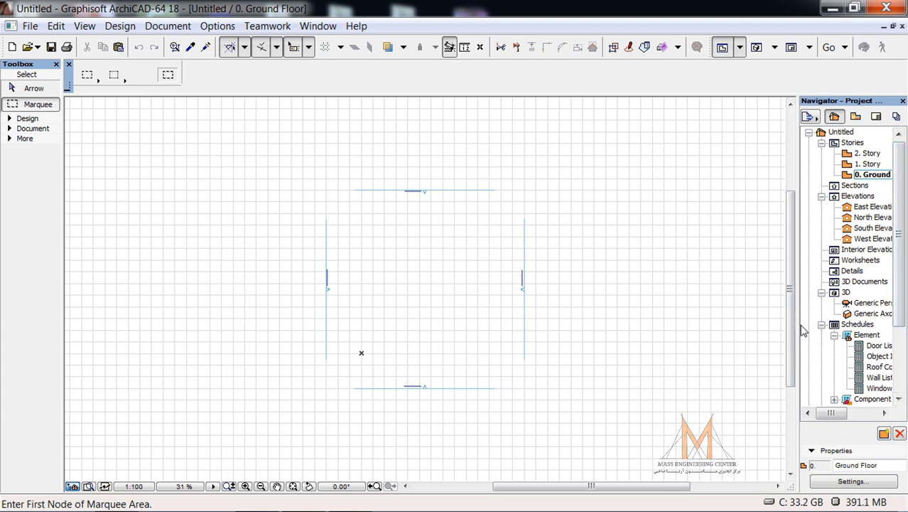
Widen the Navigator and examine the Stories, Sections, Elevations and Interior Elevations entries of the Project Map.
{"action": "left_click_drag", "start_coordinate": [797, 335], "coordinate": [759, 336]}
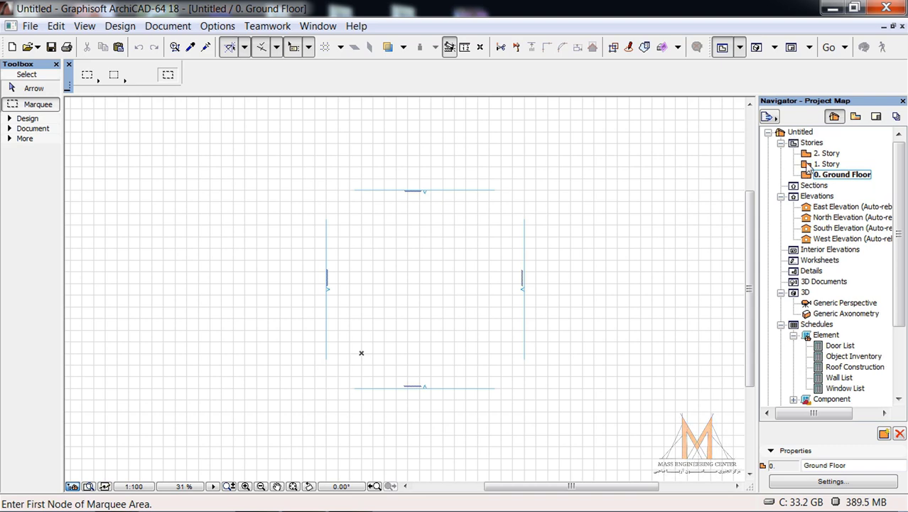
{"action": "left_click", "coordinate": [781, 143]}
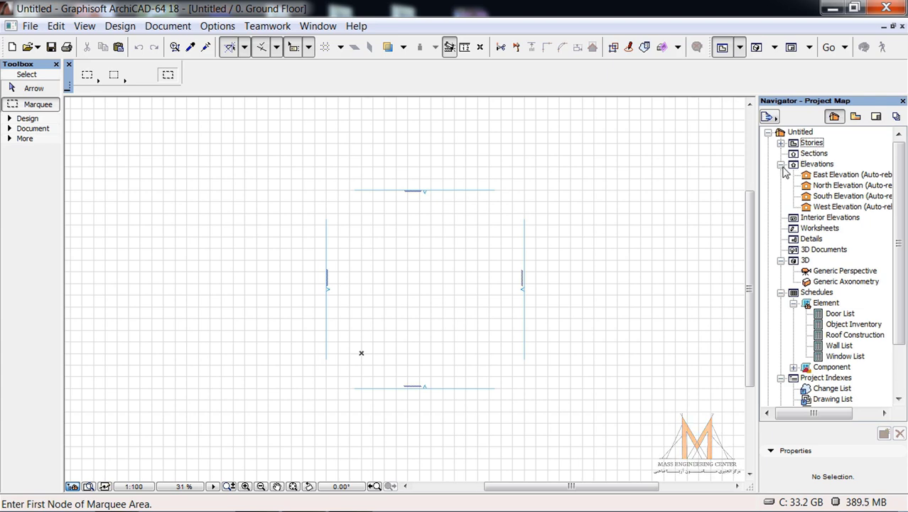
{"action": "left_click", "coordinate": [781, 164]}
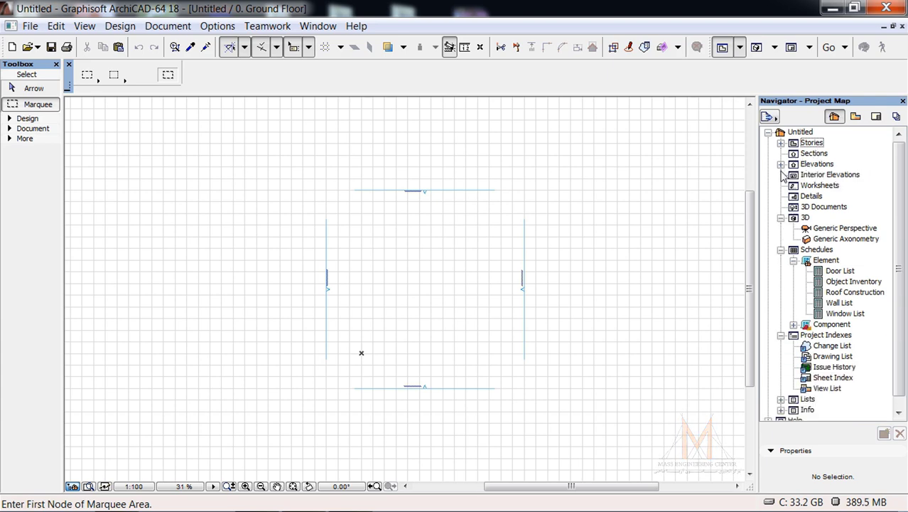
{"action": "left_click", "coordinate": [781, 143]}
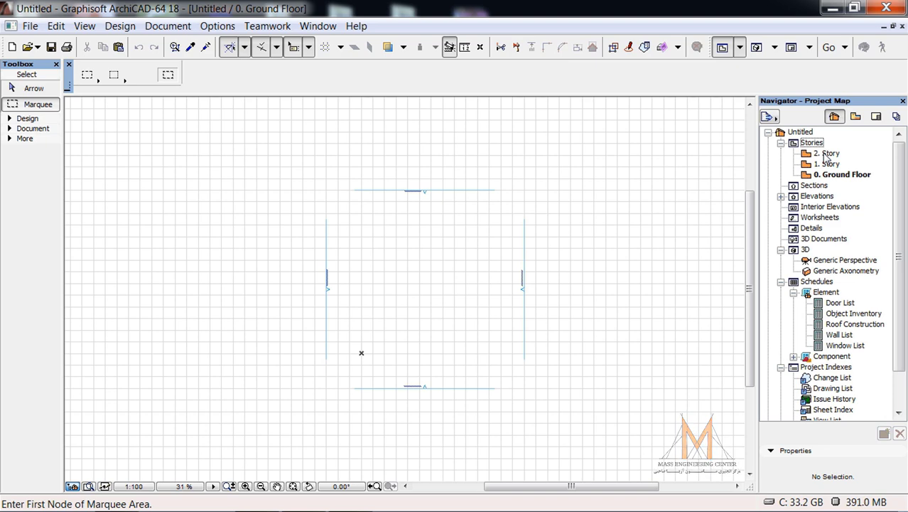
{"action": "left_click", "coordinate": [818, 187]}
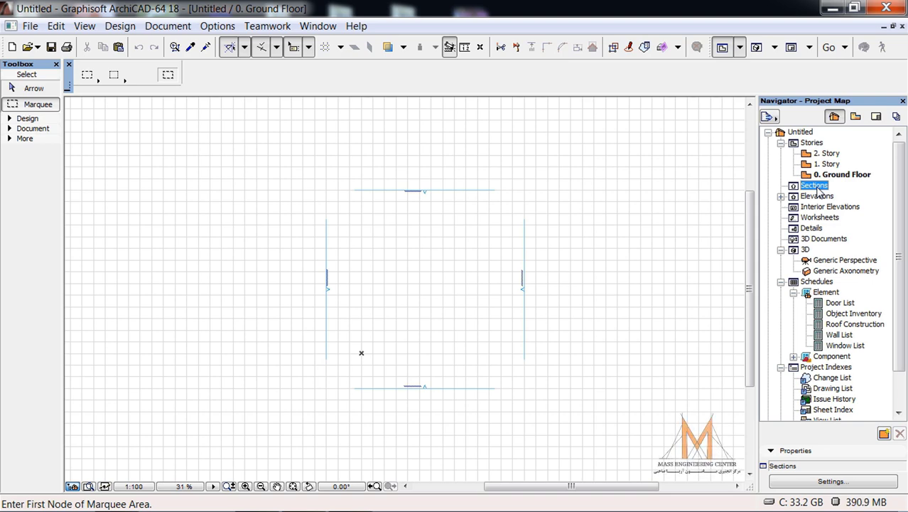
{"action": "left_click", "coordinate": [781, 196]}
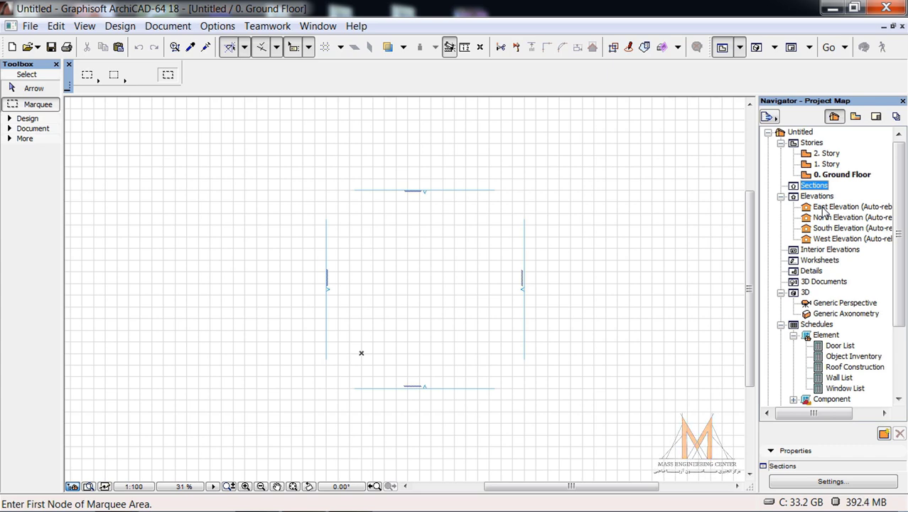
{"action": "left_click", "coordinate": [817, 253]}
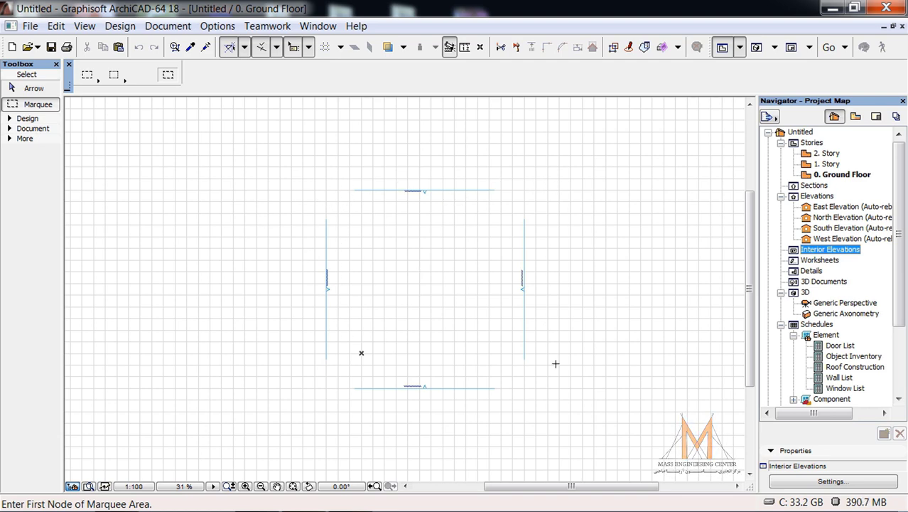
Delete all four elevation markers on the ground floor plan together with their viewpoints, and select Elevations in the Project Map.
{"action": "scroll", "coordinate": [491, 241], "scroll_direction": "up", "scroll_amount": 2}
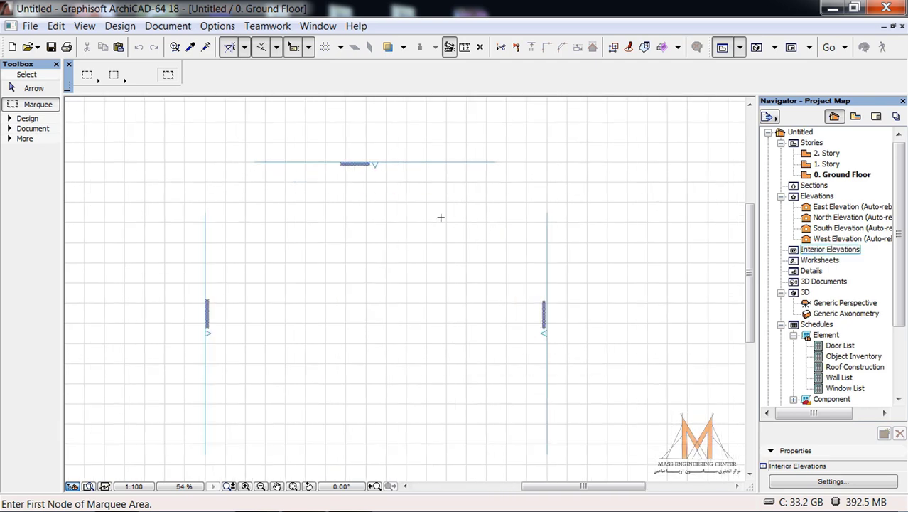
{"action": "scroll", "coordinate": [196, 230], "scroll_direction": "down", "scroll_amount": 1}
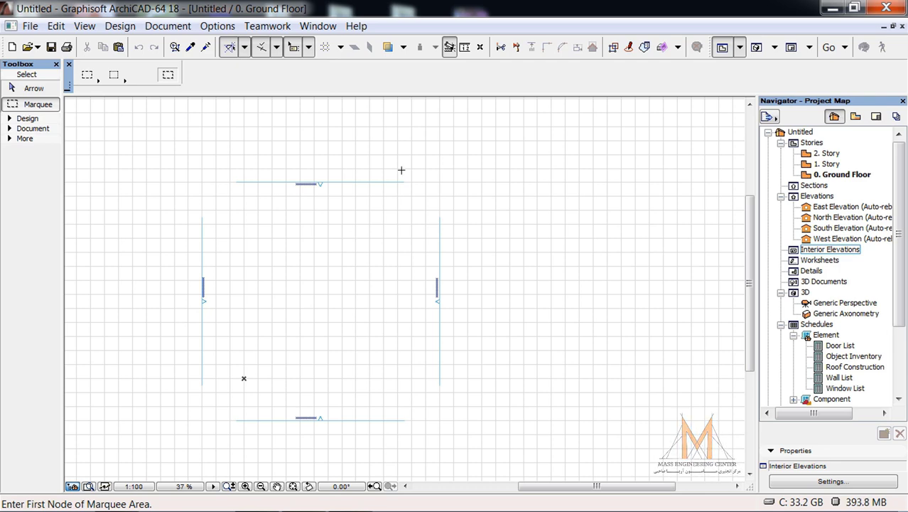
{"action": "scroll", "coordinate": [495, 250], "scroll_direction": "down", "scroll_amount": 1}
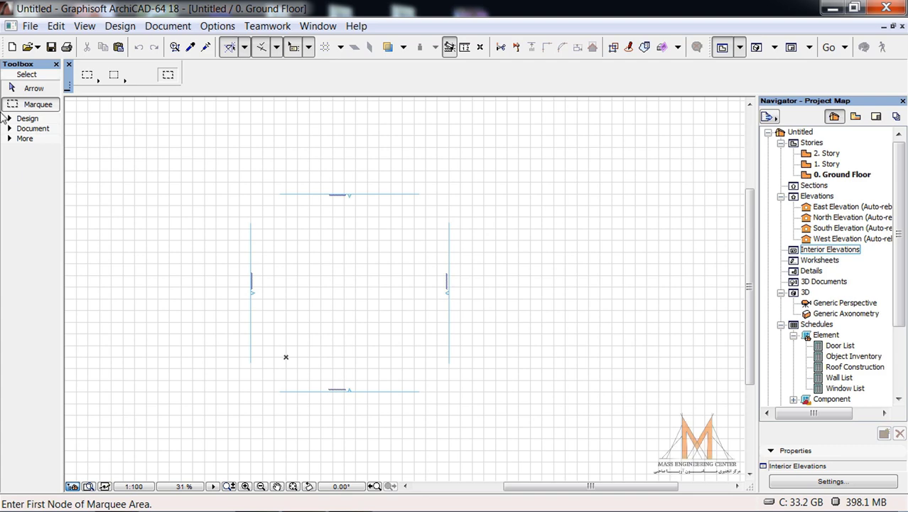
{"action": "left_click", "coordinate": [28, 88]}
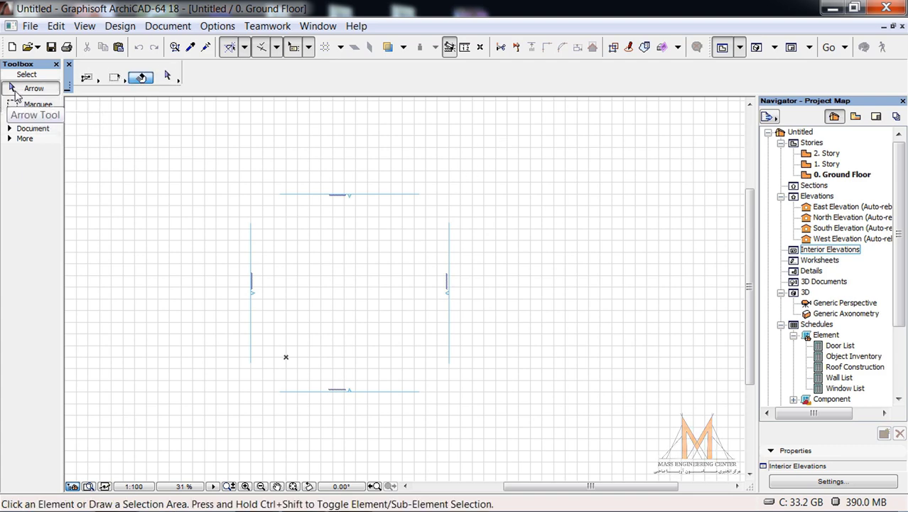
{"action": "left_click", "coordinate": [584, 146]}
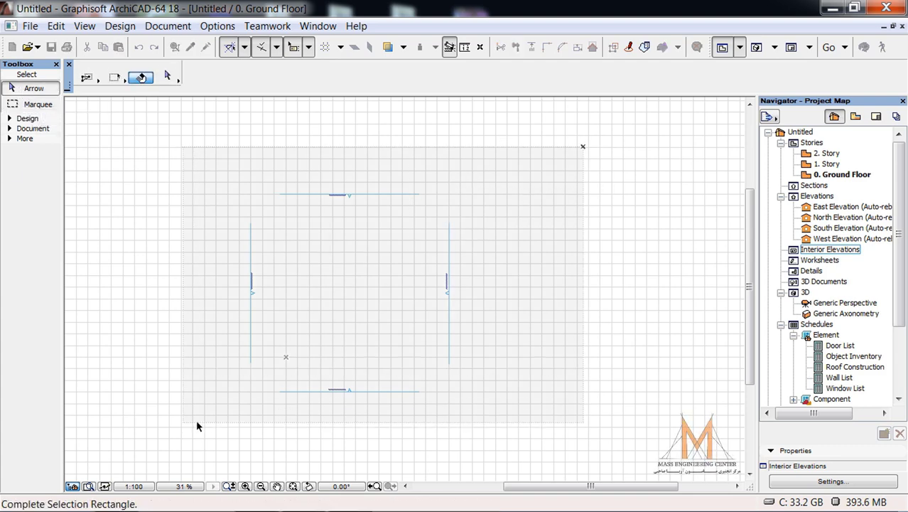
{"action": "left_click", "coordinate": [197, 425]}
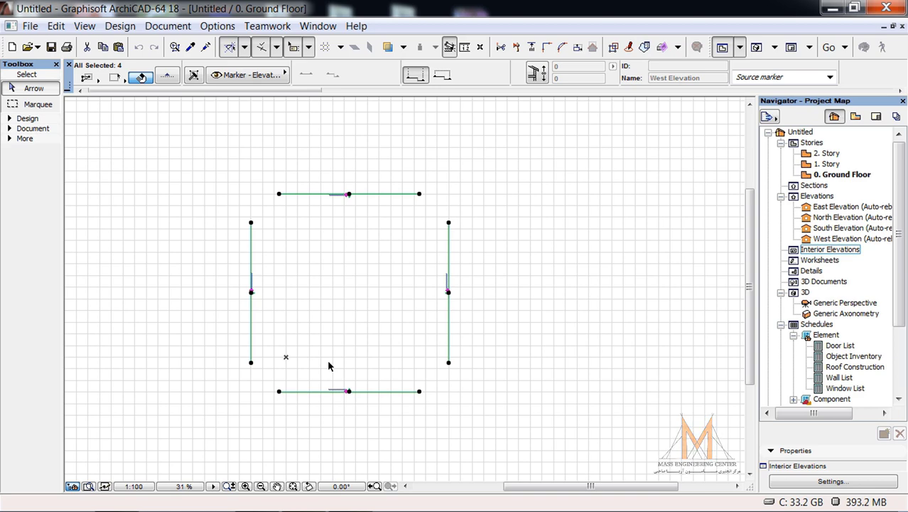
{"action": "key", "text": "Delete"}
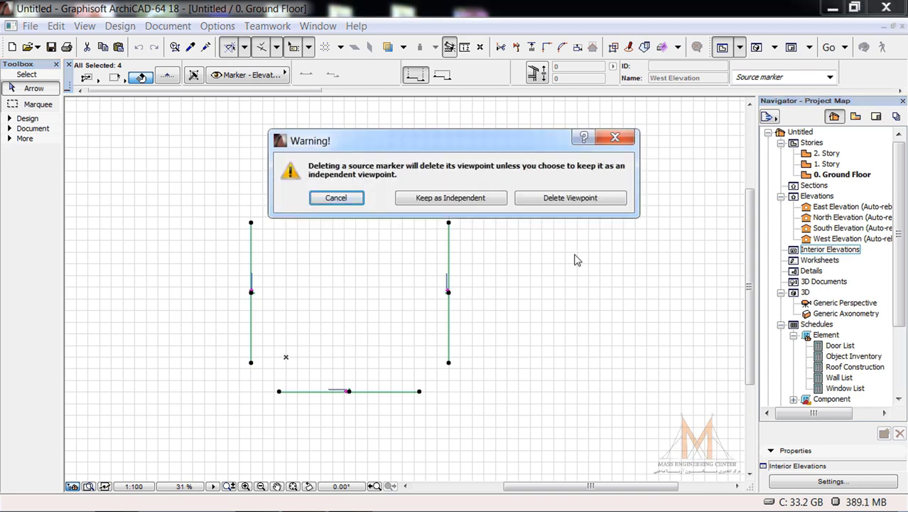
{"action": "left_click", "coordinate": [595, 201]}
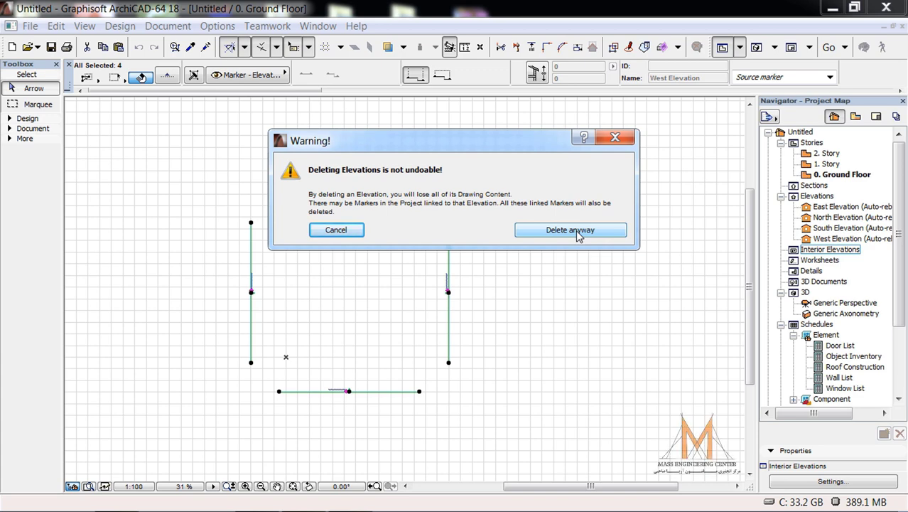
{"action": "left_click", "coordinate": [573, 229]}
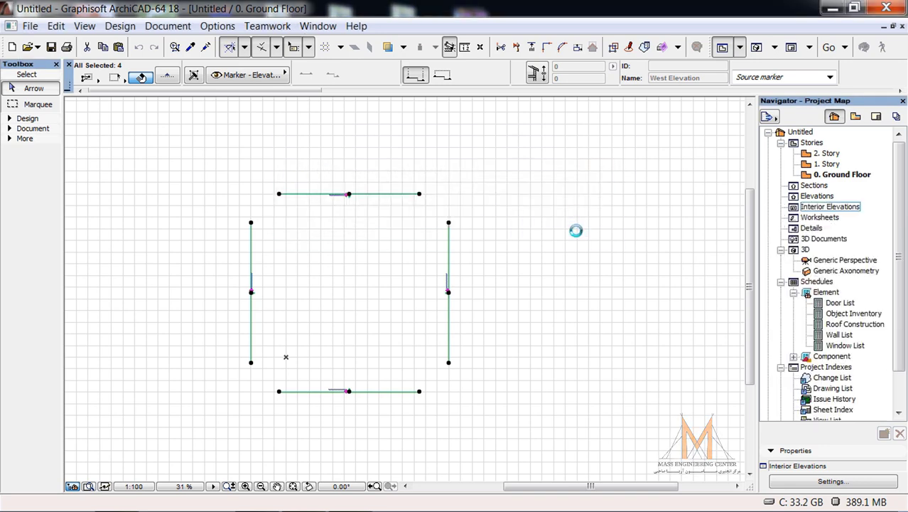
{"action": "left_click", "coordinate": [806, 198]}
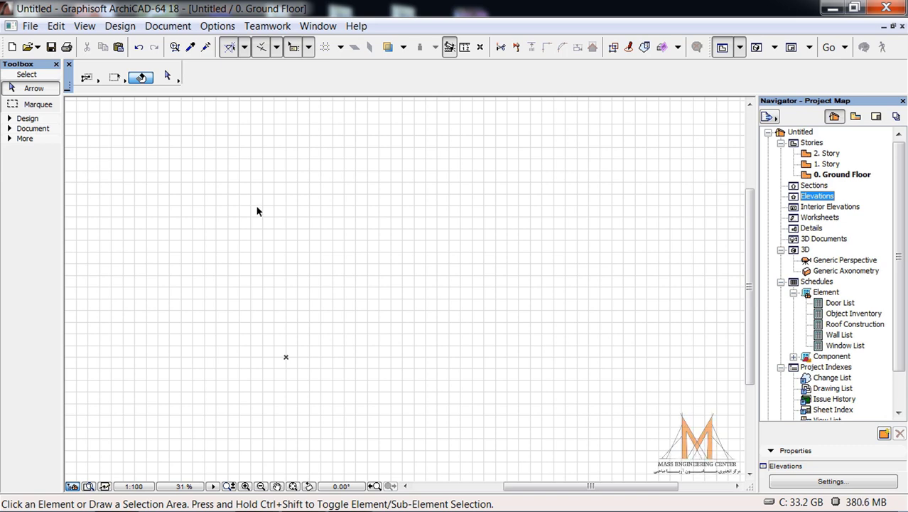
In the project's Working Units preferences, set both the model unit and the layout unit to centimeter.
{"action": "left_click", "coordinate": [168, 26]}
{"action": "mouse_move", "coordinate": [212, 28]}
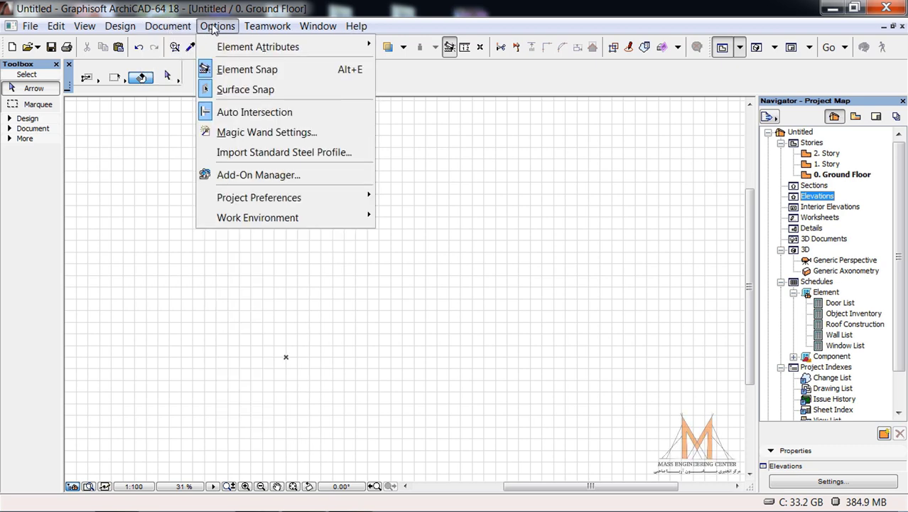
{"action": "mouse_move", "coordinate": [297, 203]}
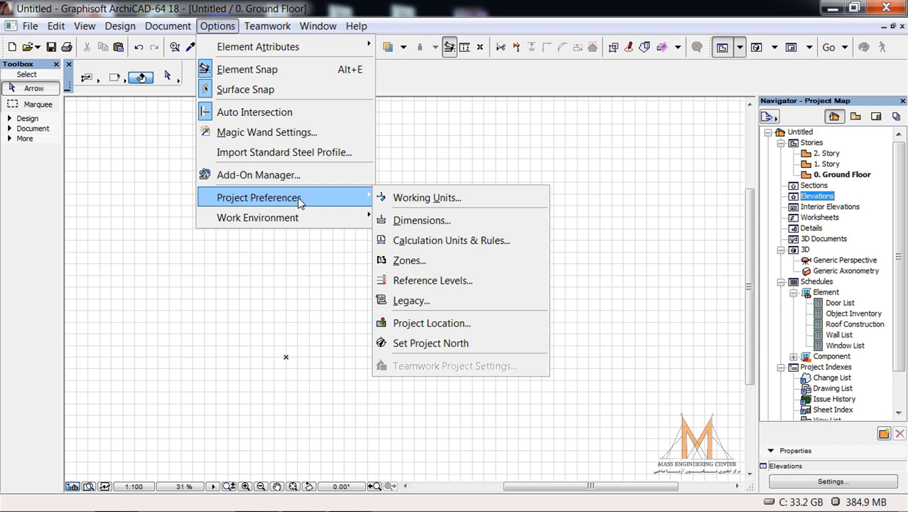
{"action": "left_click", "coordinate": [438, 200]}
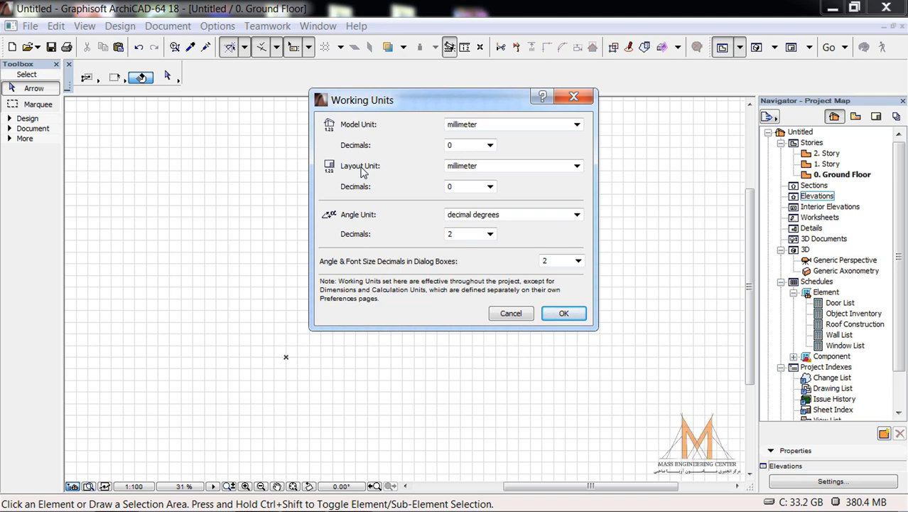
{"action": "left_click", "coordinate": [483, 132]}
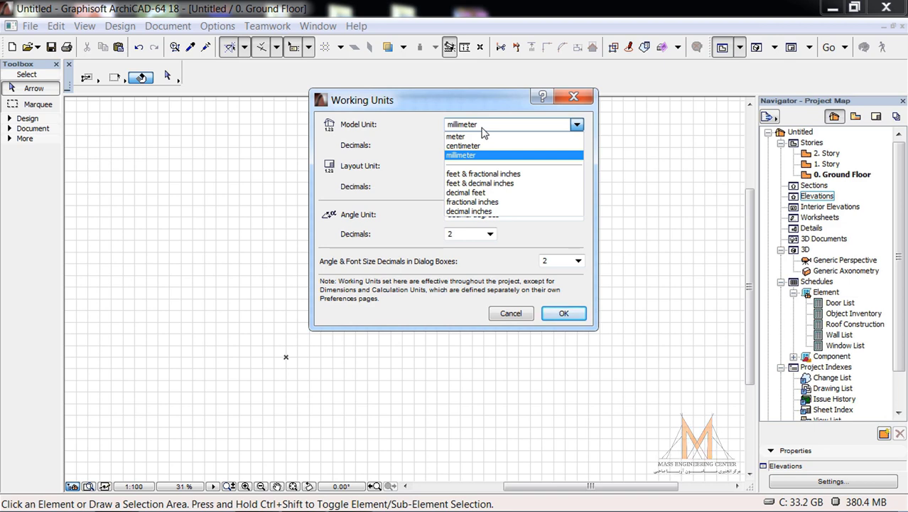
{"action": "left_click", "coordinate": [481, 146]}
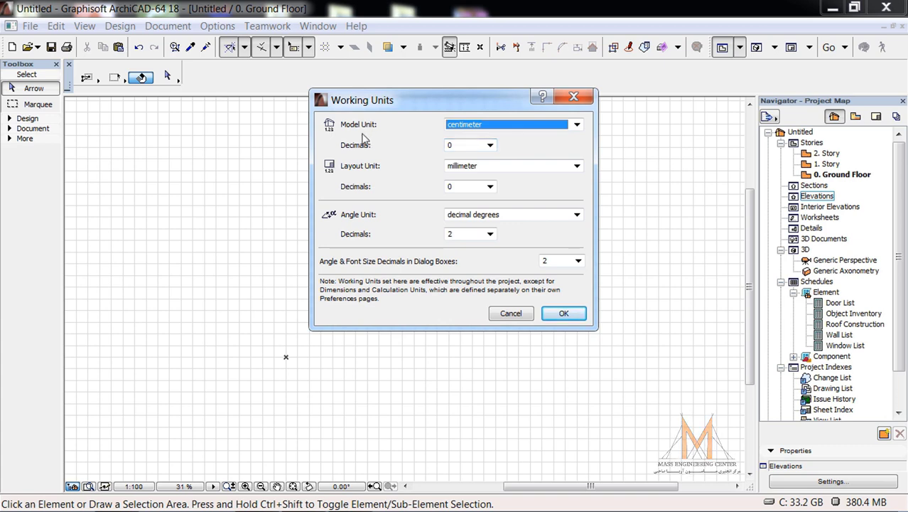
{"action": "left_click", "coordinate": [474, 167]}
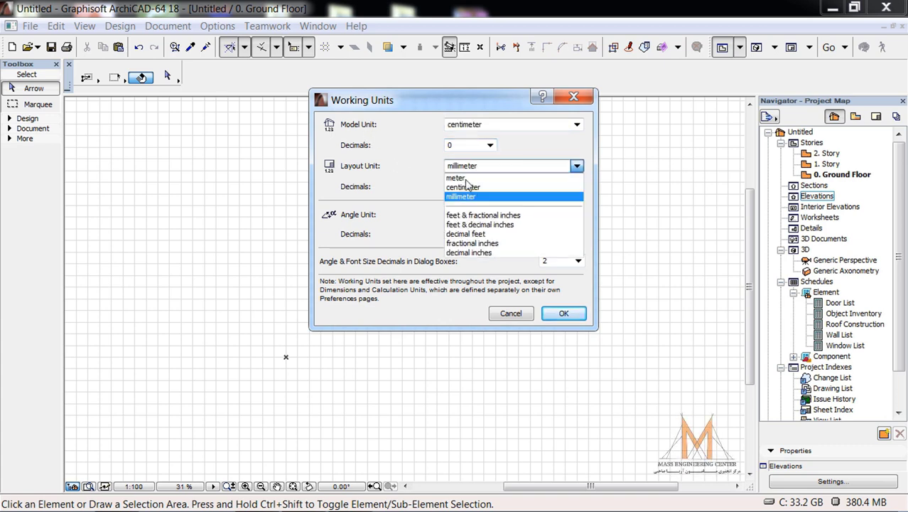
{"action": "left_click", "coordinate": [462, 189]}
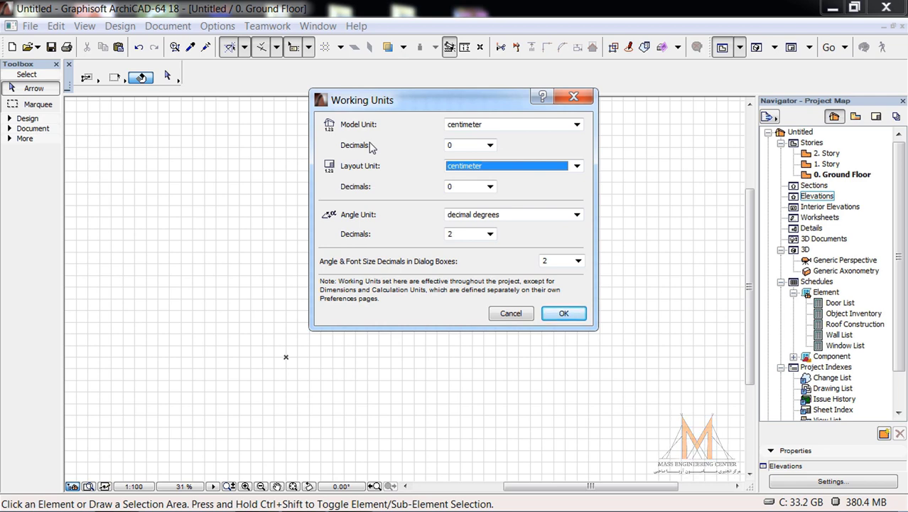
Set the decimals of both the model unit and the layout unit to 2.
{"action": "left_click", "coordinate": [490, 145]}
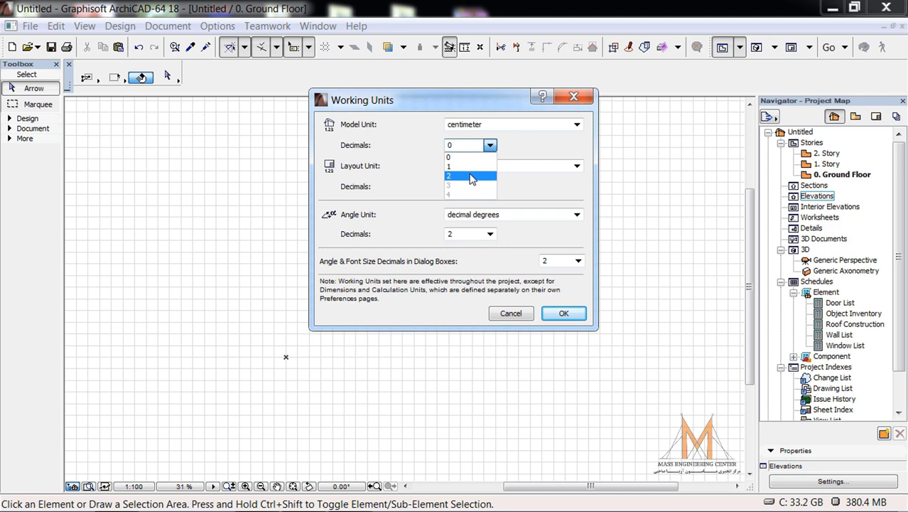
{"action": "left_click", "coordinate": [471, 176]}
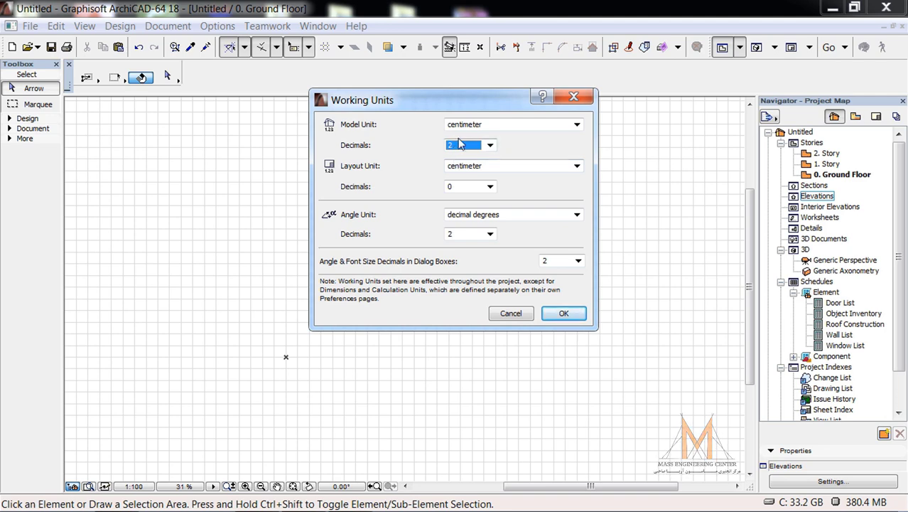
{"action": "left_click", "coordinate": [476, 186]}
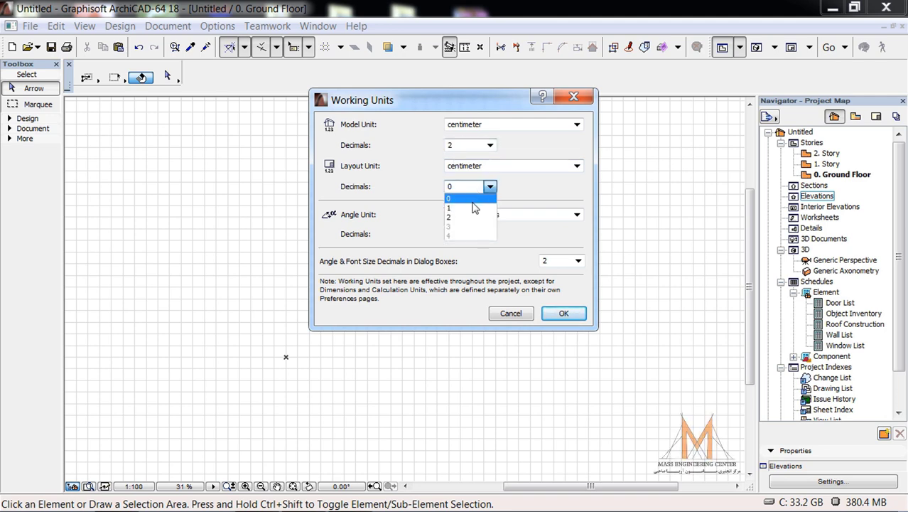
{"action": "left_click", "coordinate": [472, 216]}
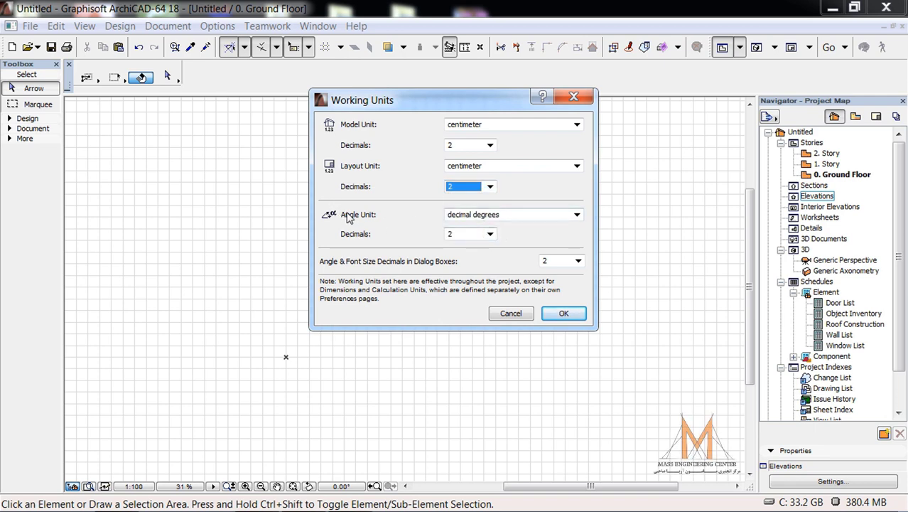
Keep decimal degrees as the angle unit with 2 angle and font size decimals in dialog boxes, and apply the working units.
{"action": "left_click", "coordinate": [477, 215]}
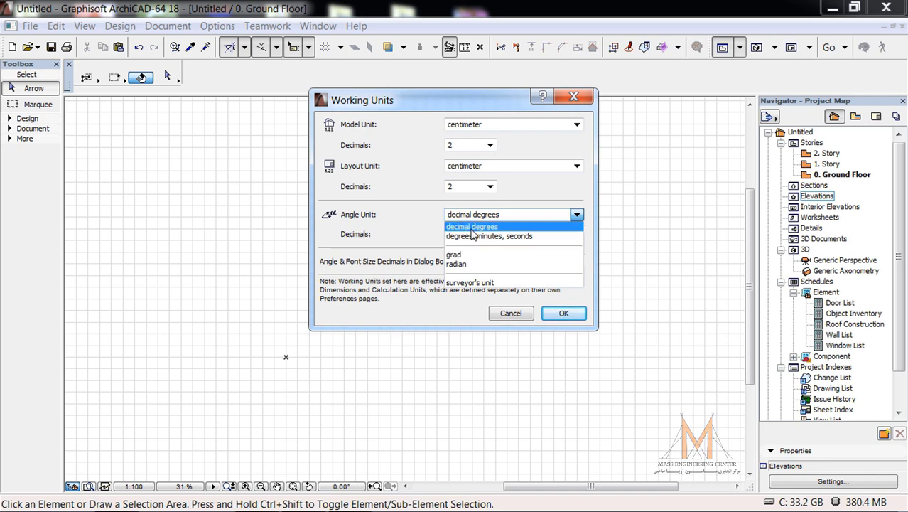
{"action": "left_click", "coordinate": [471, 228]}
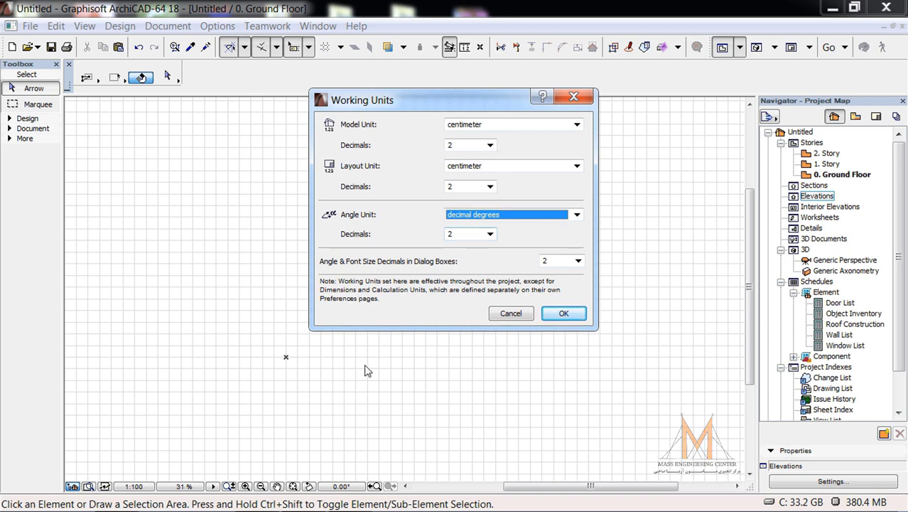
{"action": "left_click", "coordinate": [555, 260]}
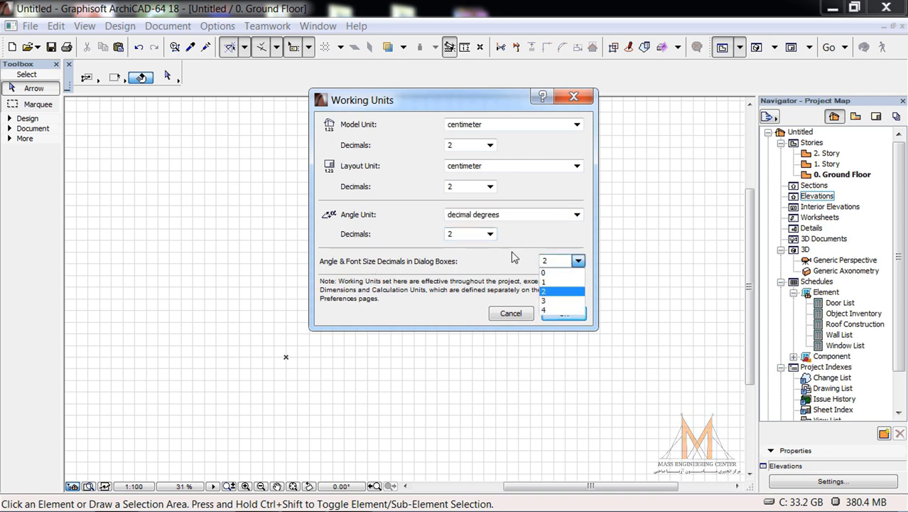
{"action": "left_click", "coordinate": [551, 292]}
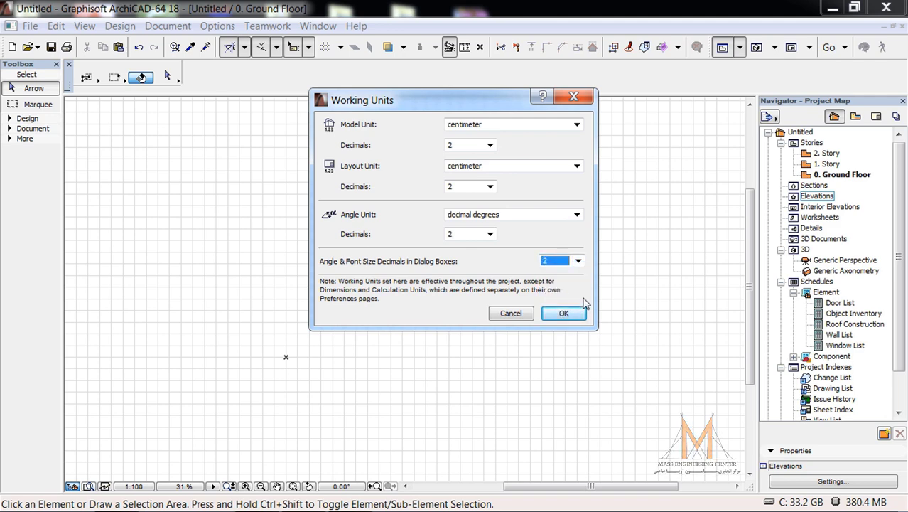
{"action": "left_click", "coordinate": [566, 314]}
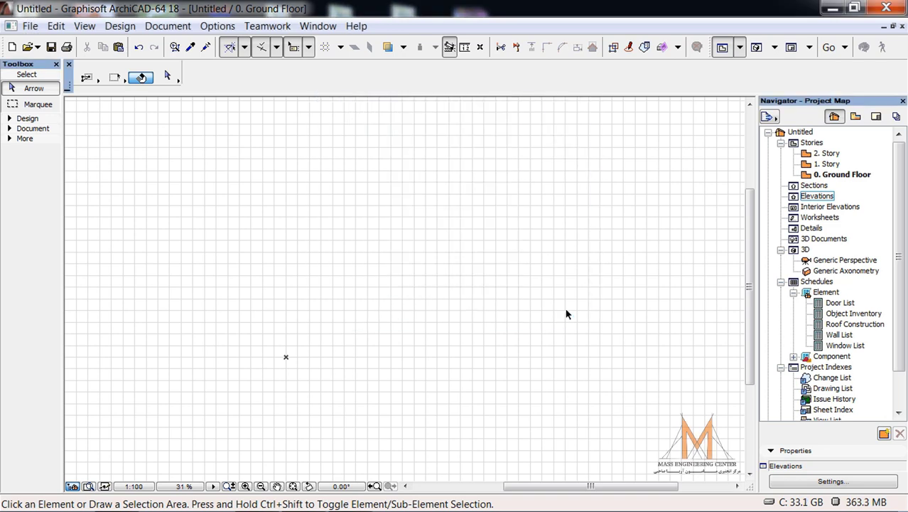